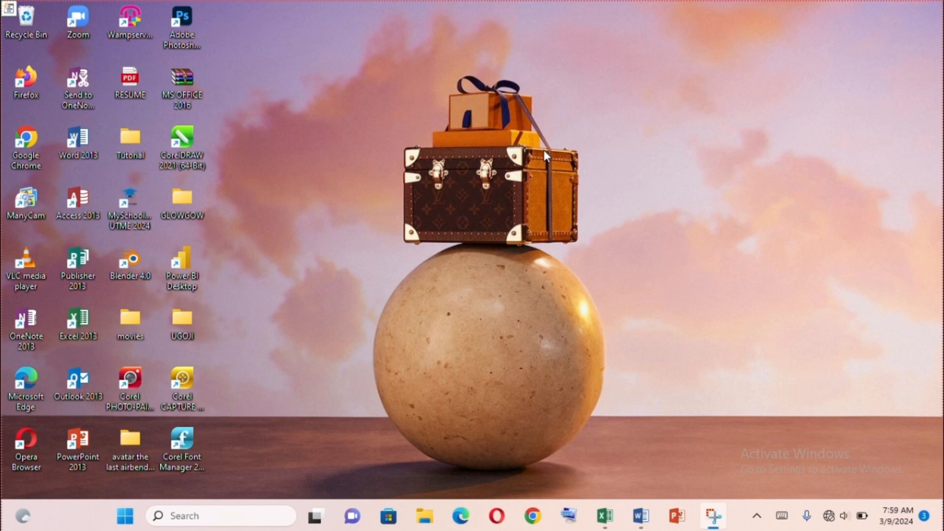
# Open the KINGSTON TUTORIAL document in Word to view the list of Excel functions
pyautogui.click(642, 522)
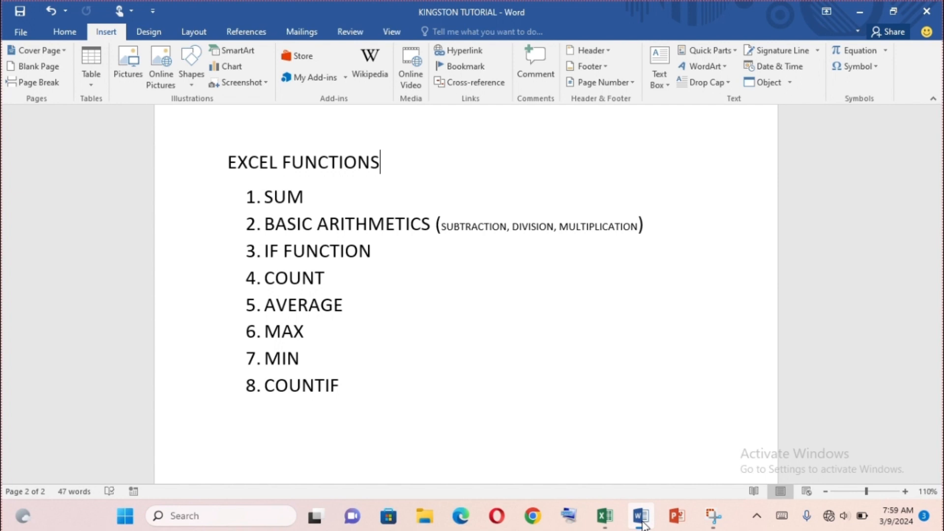
# Close the JAJA workbook and switch to Sheet1 of the KINGSTON TUTORIAL - SUM & OTHER FUNCTIONS workbook in Excel
pyautogui.click(605, 517)
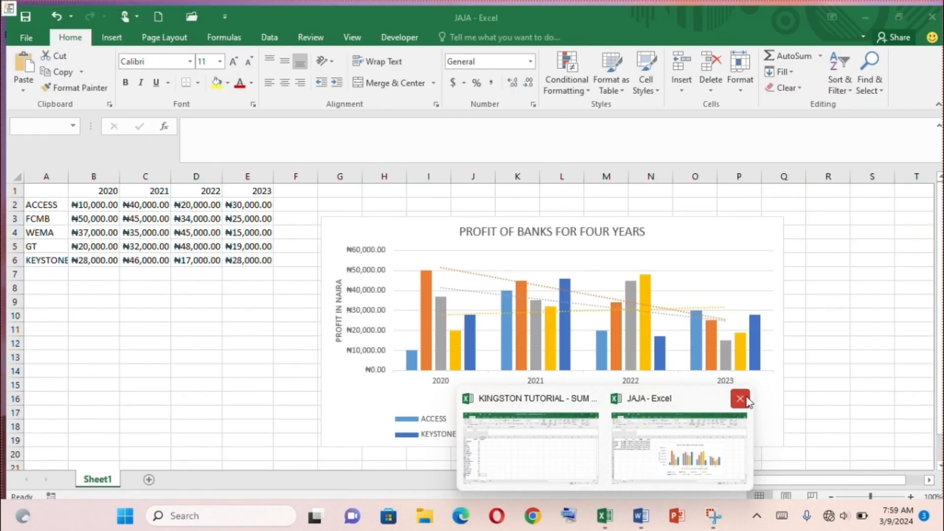
pyautogui.click(741, 395)
pyautogui.click(648, 438)
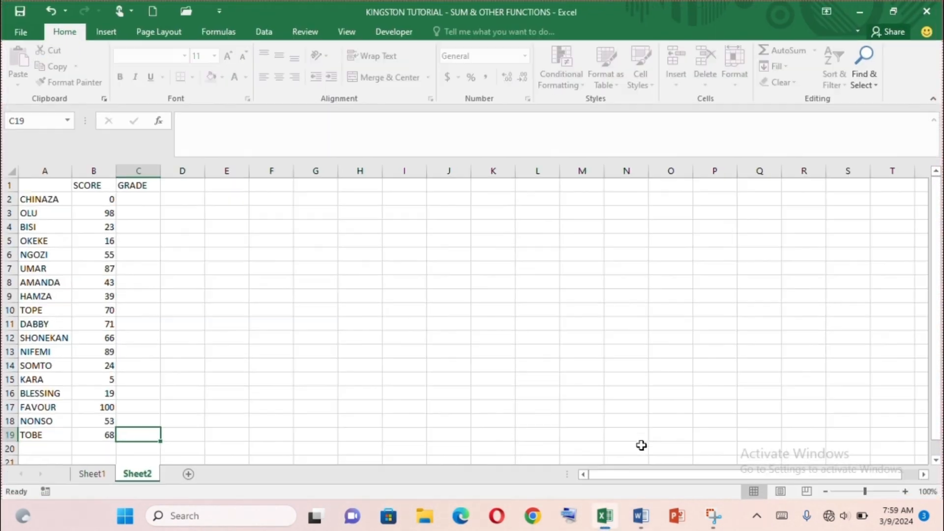
pyautogui.click(92, 474)
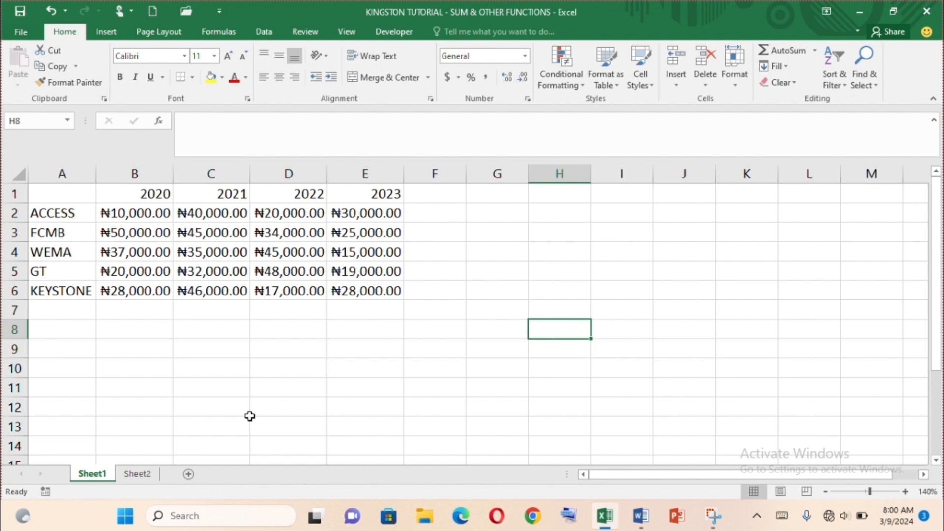
# Switch to Word and add "SUM IN A RANGE" below the functions list, with the formula =SUM(B2:E2) on the following line
pyautogui.click(641, 515)
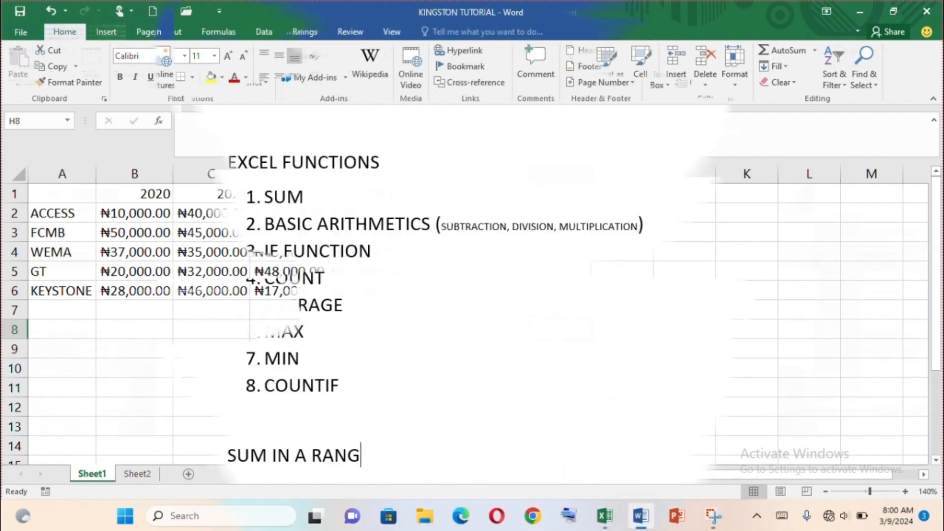
pyautogui.press('Return')
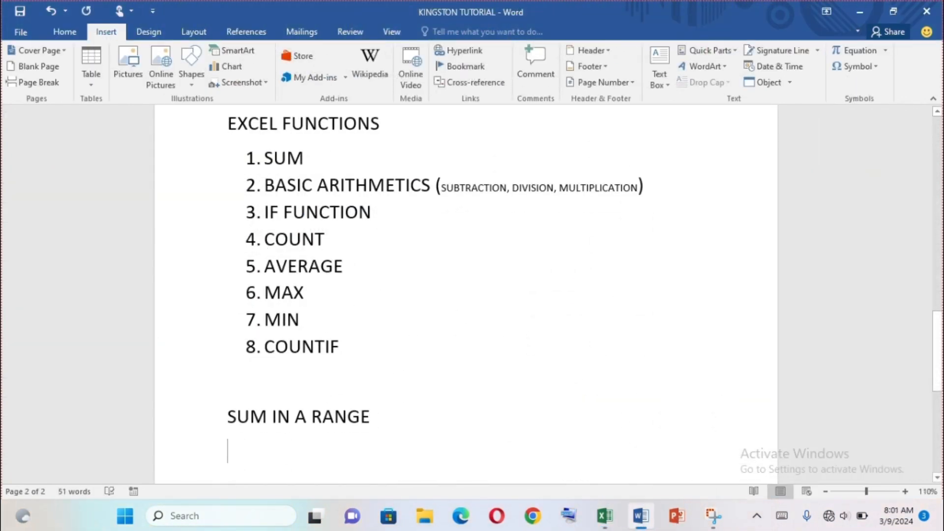
pyautogui.write('=')
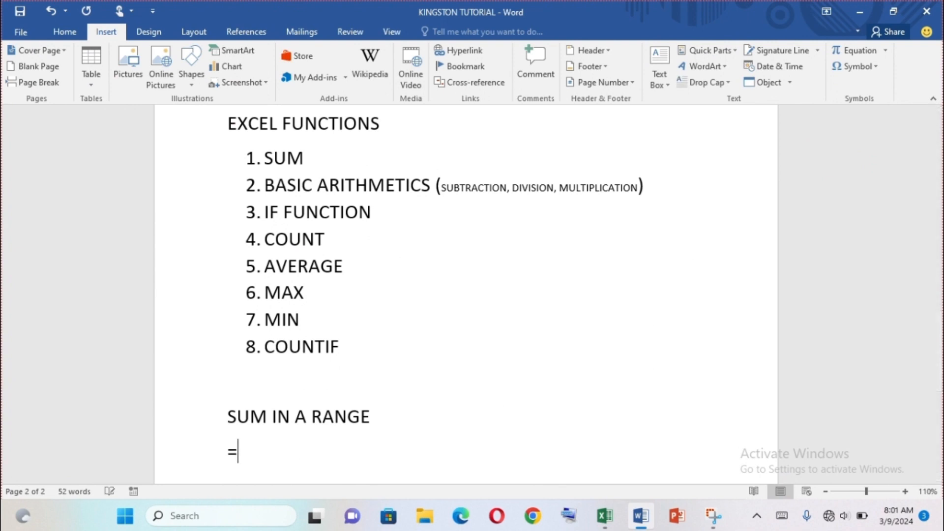
pyautogui.write('SUM(')
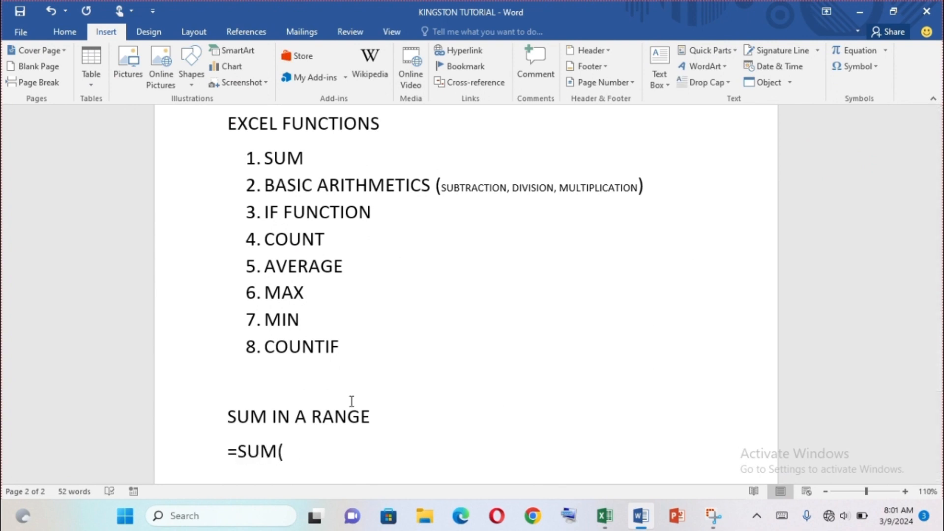
pyautogui.write(')')
pyautogui.press('Left')
pyautogui.write('B2:B')
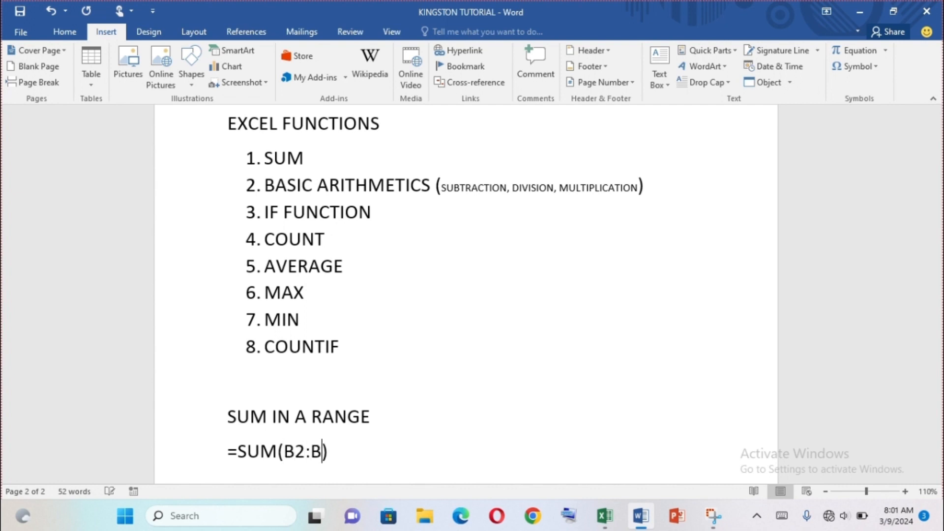
pyautogui.press('BackSpace')
pyautogui.write('E2')
pyautogui.press('Right')
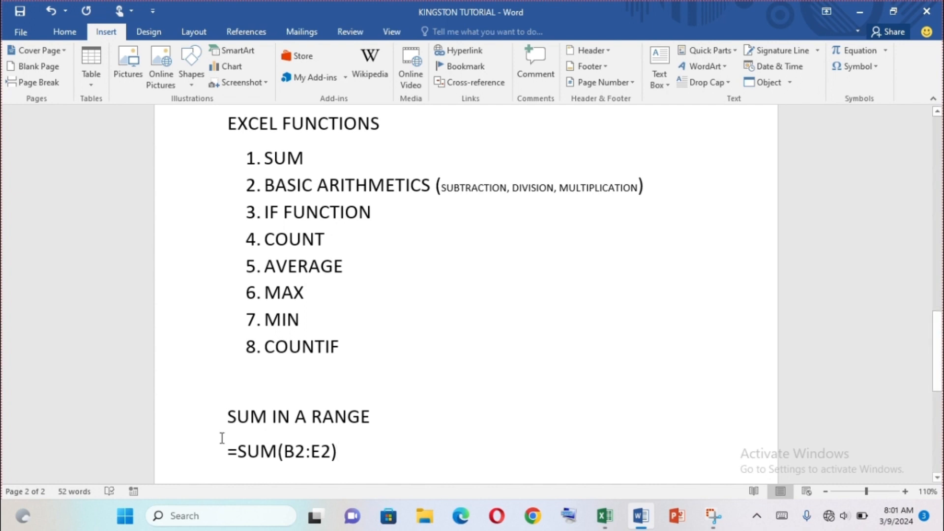
# Highlight the equals sign of the formula line and raise the system volume to 100
pyautogui.moveTo(228, 450); pyautogui.dragTo(238, 450)
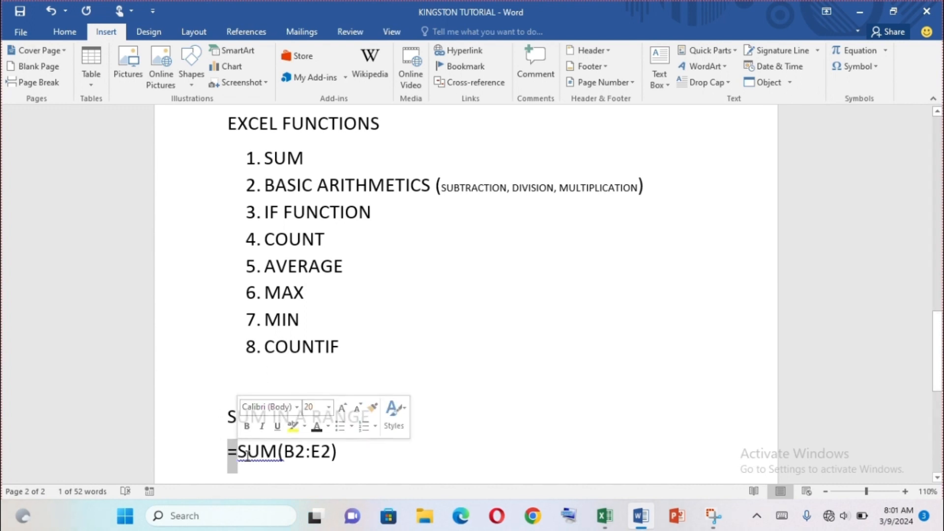
pyautogui.press('XF86AudioRaiseVolume')
pyautogui.press('XF86AudioRaiseVolume')
pyautogui.press('XF86AudioRaiseVolume')
pyautogui.press('XF86AudioRaiseVolume')
pyautogui.press('XF86AudioRaiseVolume')
pyautogui.press('XF86AudioRaiseVolume')
pyautogui.press('XF86AudioRaiseVolume')
pyautogui.press('XF86AudioRaiseVolume')
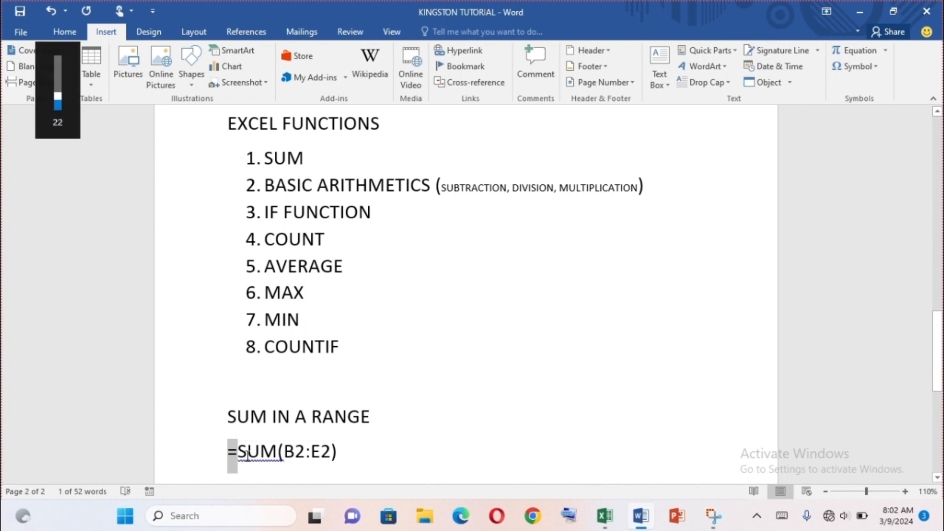
pyautogui.click(405, 450)
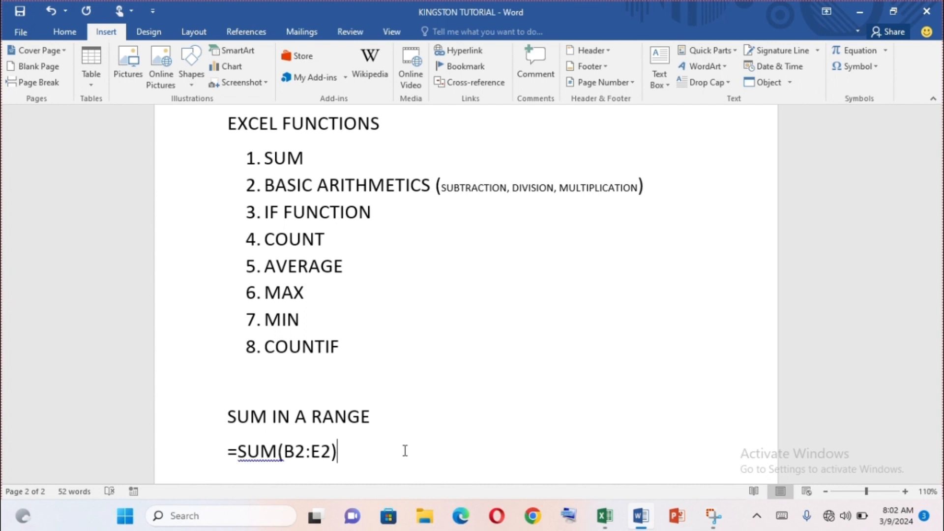
# Switch to the Excel workbook and total the ACCESS row in cell F2 with =SUM(B2:E2)
pyautogui.click(604, 515)
pyautogui.click(440, 212)
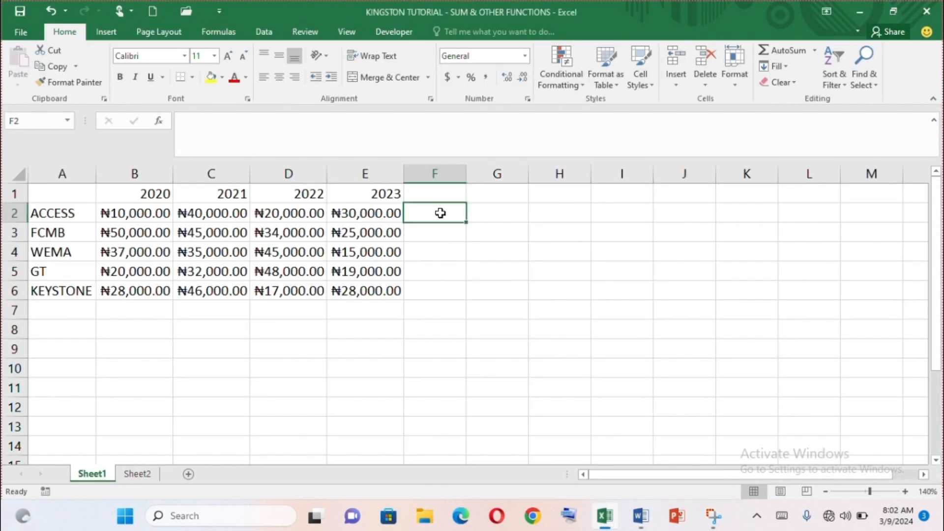
pyautogui.write('=')
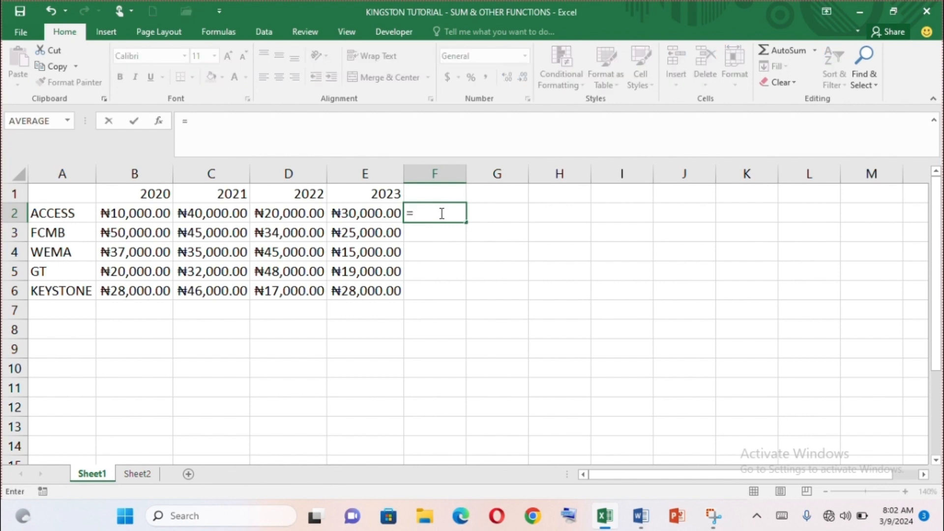
pyautogui.write('SUM(')
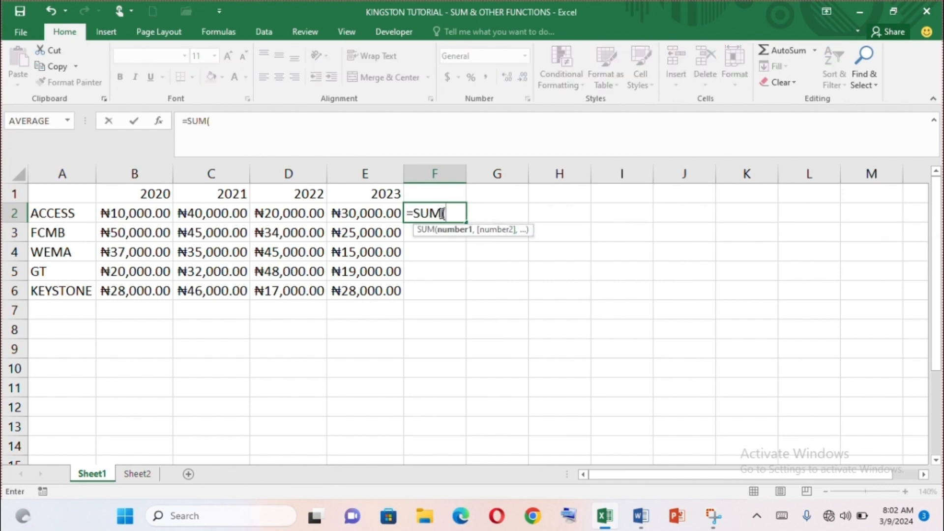
pyautogui.click(126, 211)
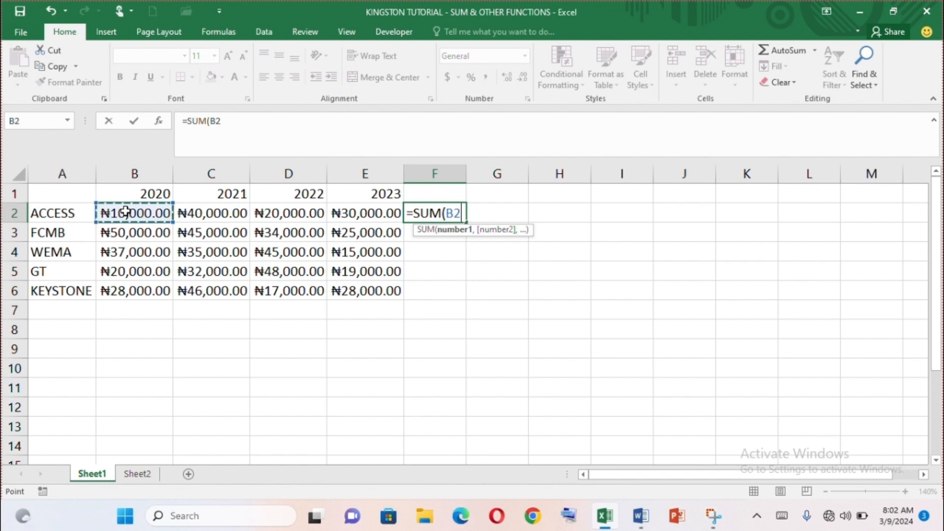
pyautogui.press('F8')
pyautogui.click(366, 211)
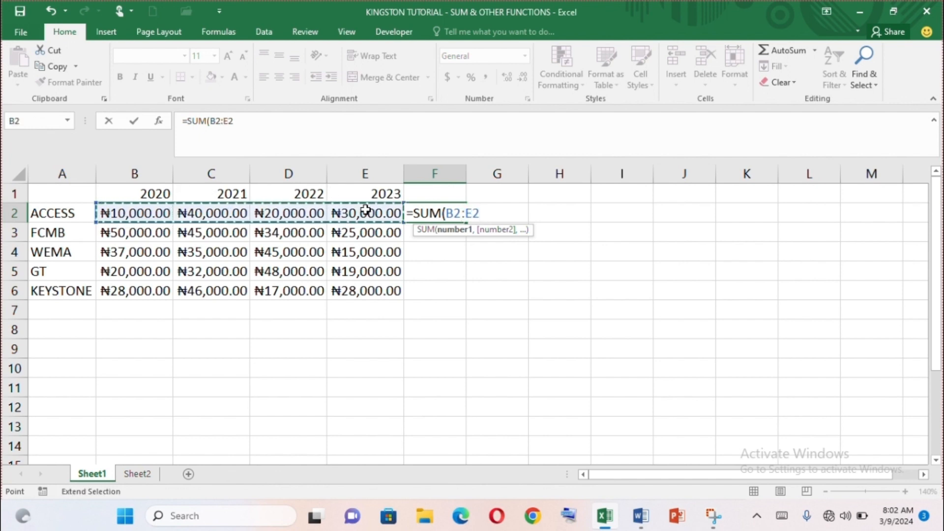
pyautogui.write(')')
pyautogui.press('Return')
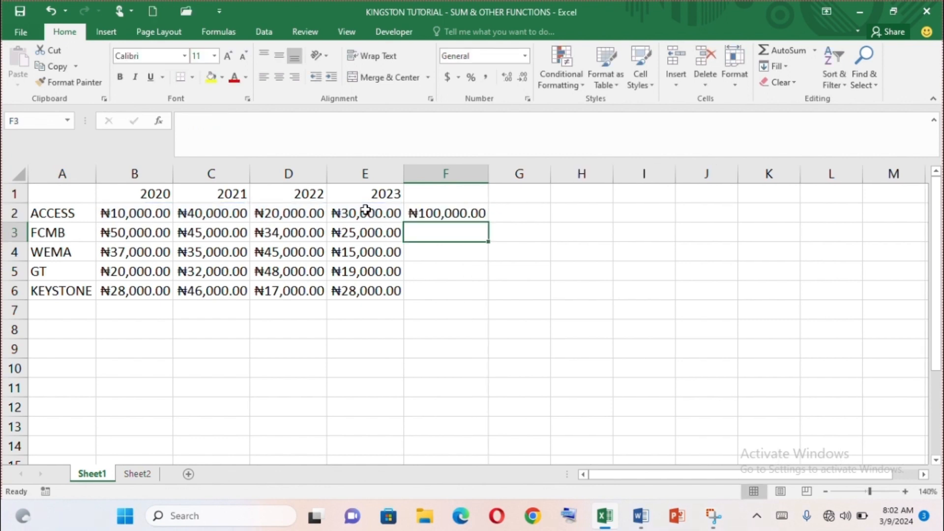
# Total the FCMB row in cell F3 with =SUM(B3:E3)
pyautogui.write('=')
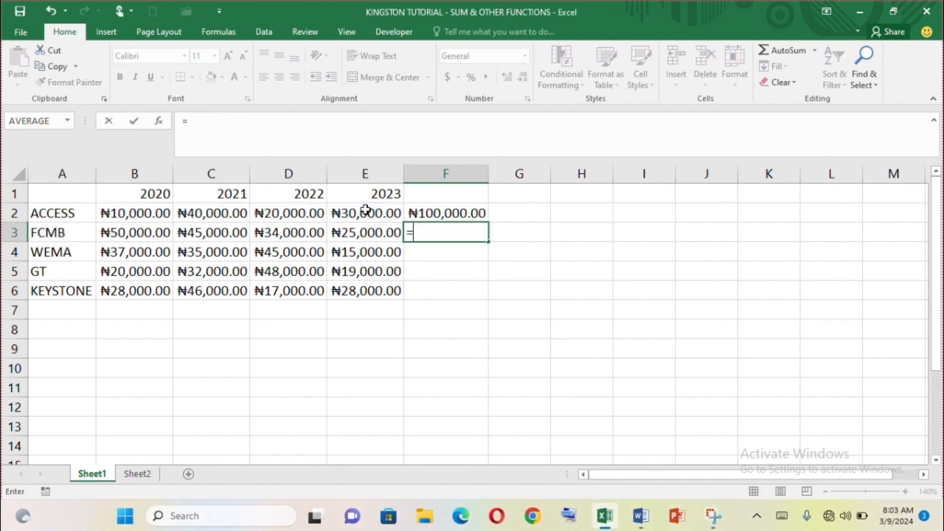
pyautogui.write('SUM')
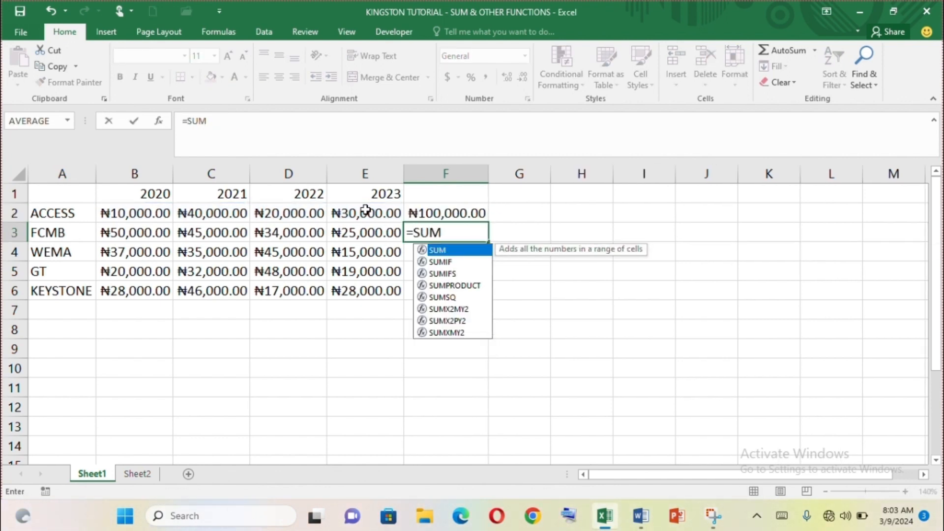
pyautogui.write('(')
pyautogui.press('Left')
pyautogui.press('Left')
pyautogui.press('Left')
pyautogui.press('Left')
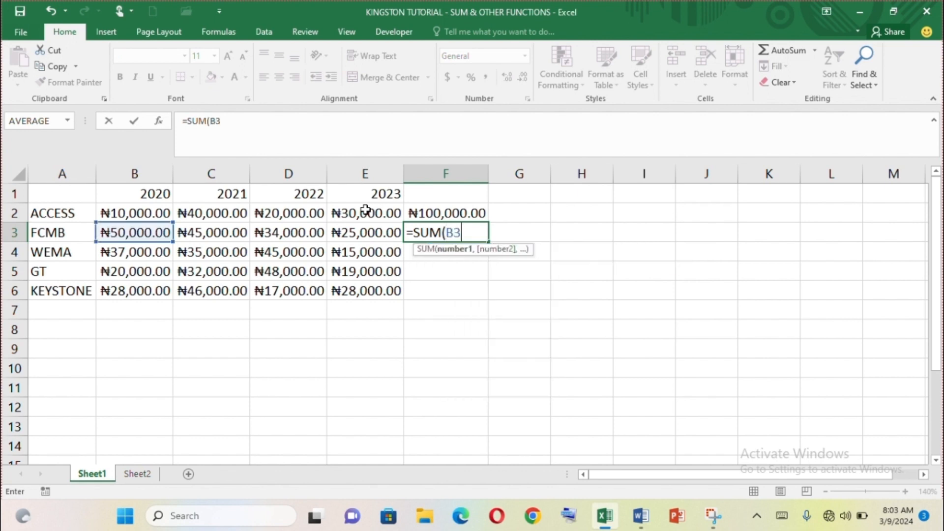
pyautogui.write(':E3)')
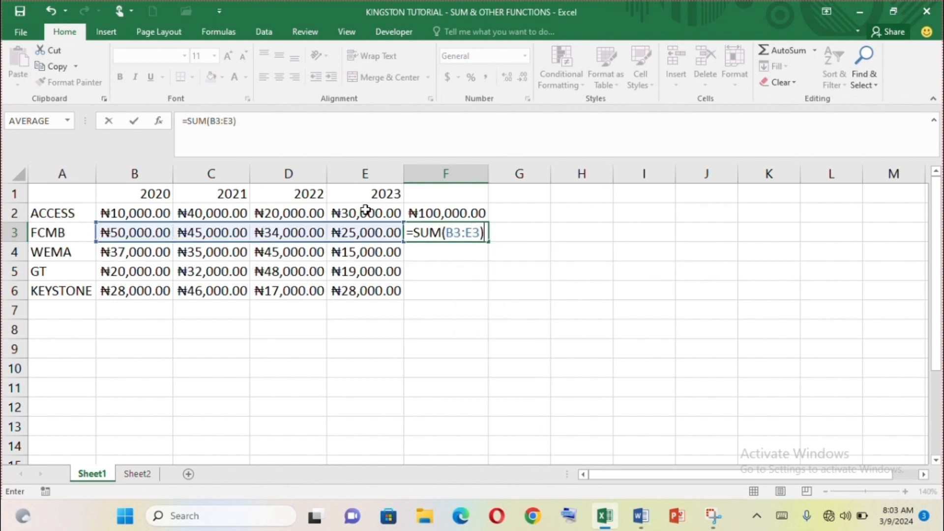
pyautogui.press('Return')
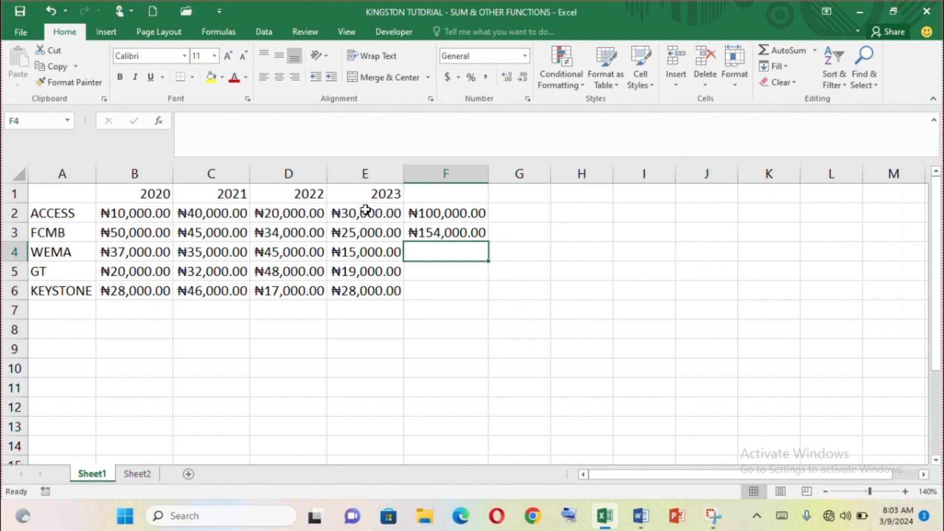
# Check the formulas in F2 and F3, and total the 2020 column in cell B7 with =SUM(B2:B6)
pyautogui.click(137, 310)
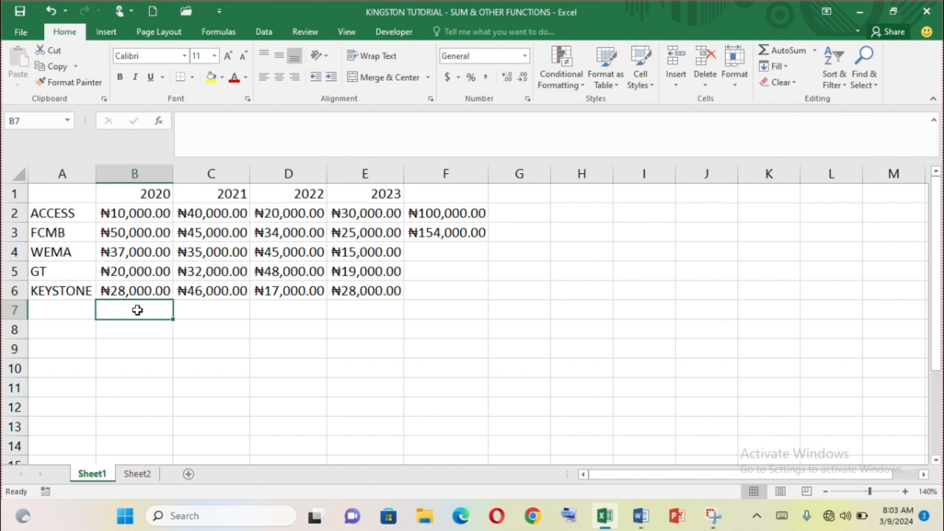
pyautogui.click(454, 219)
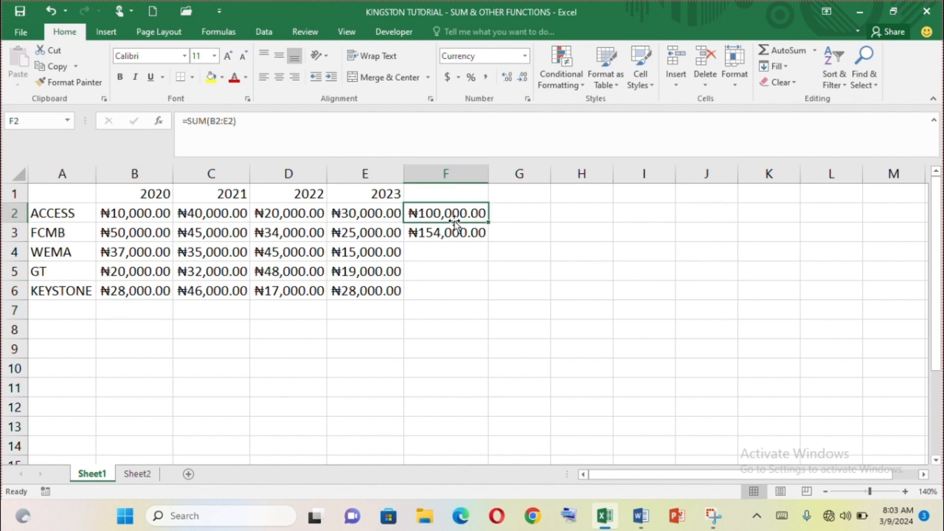
pyautogui.click(451, 233)
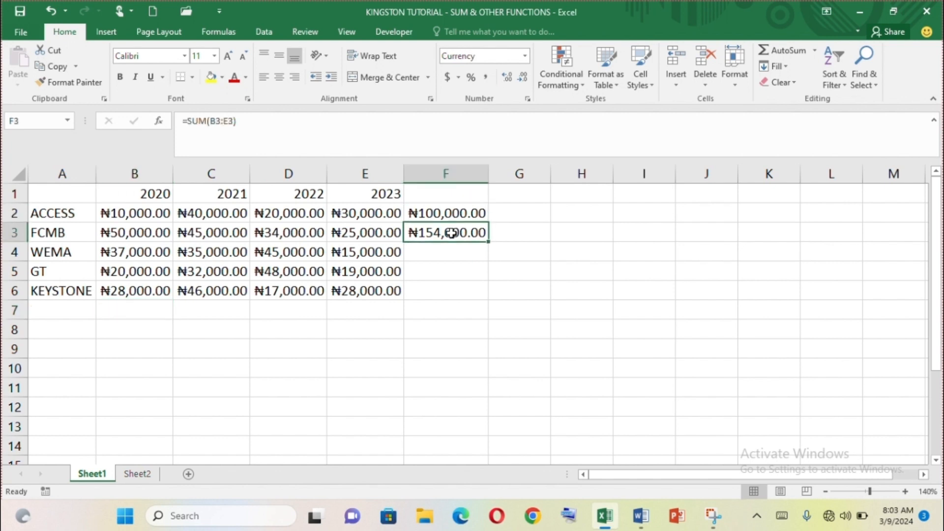
pyautogui.click(128, 309)
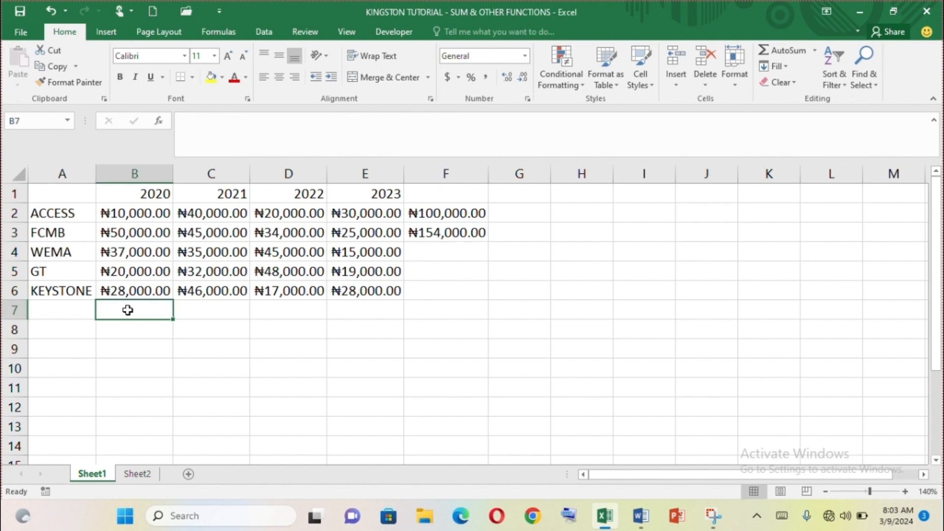
pyautogui.write('=SUM(')
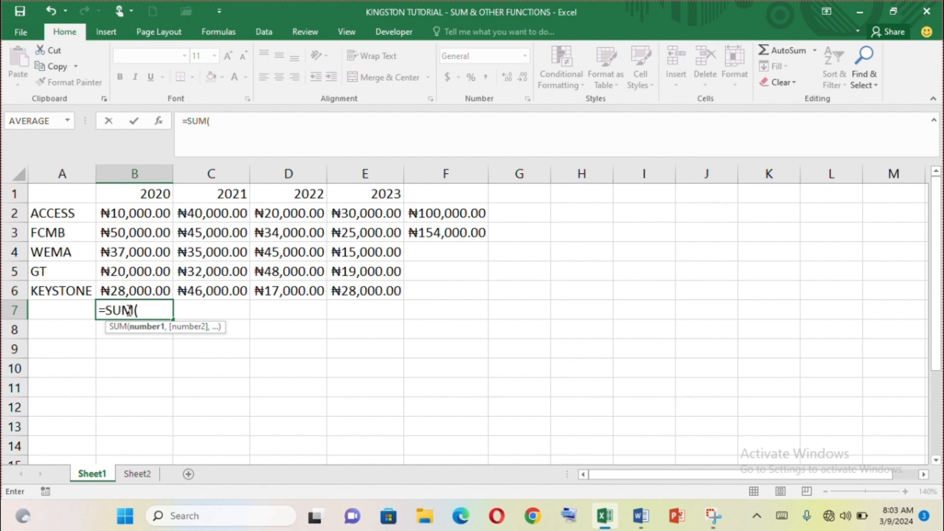
pyautogui.click(143, 215)
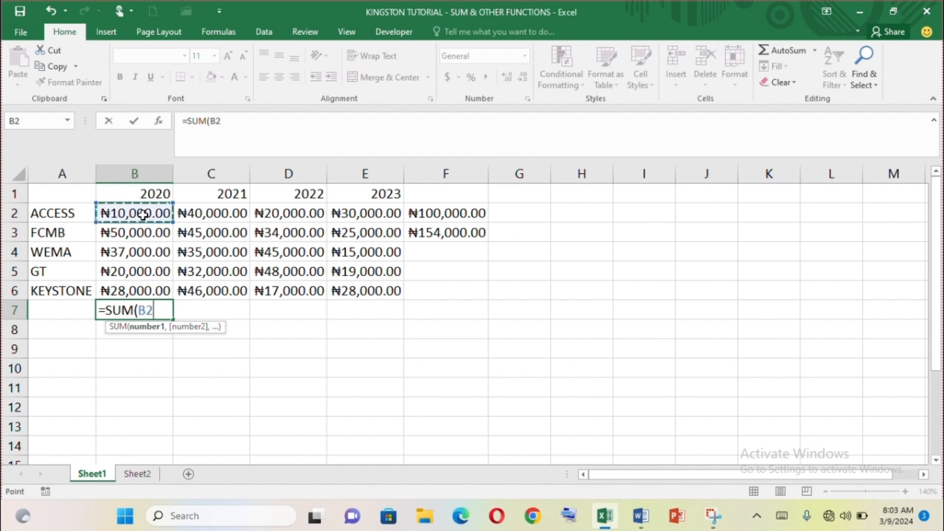
pyautogui.press('F8')
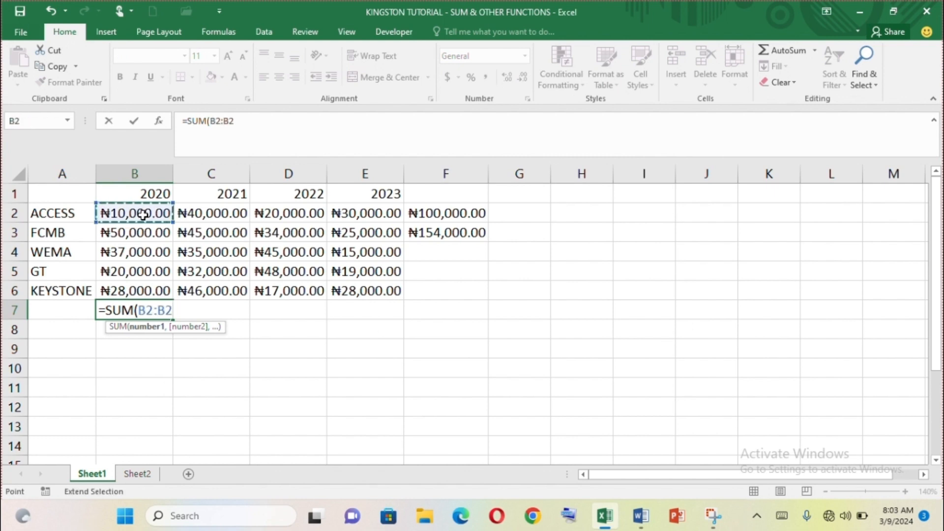
pyautogui.click(134, 291)
pyautogui.write(')')
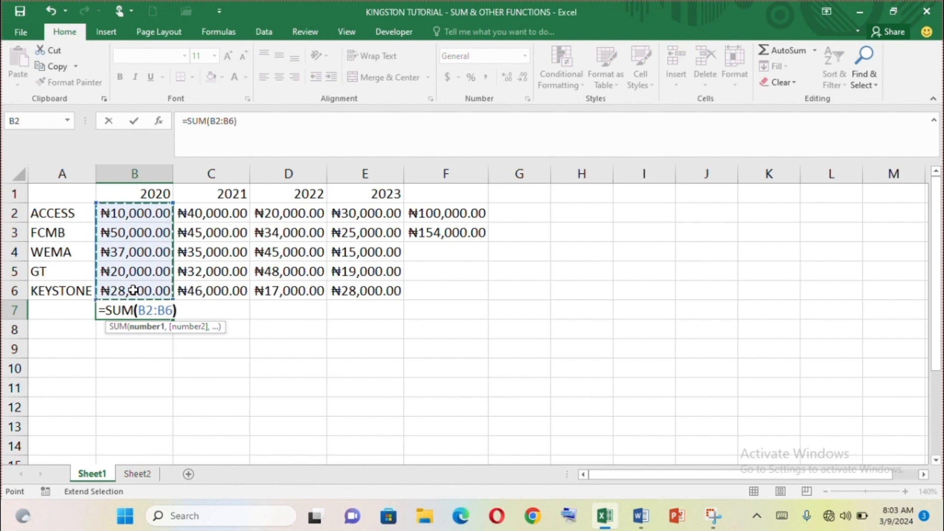
pyautogui.press('Return')
# Total the 2021 column in cell C7 with =SUM(C2:C6)
pyautogui.click(221, 310)
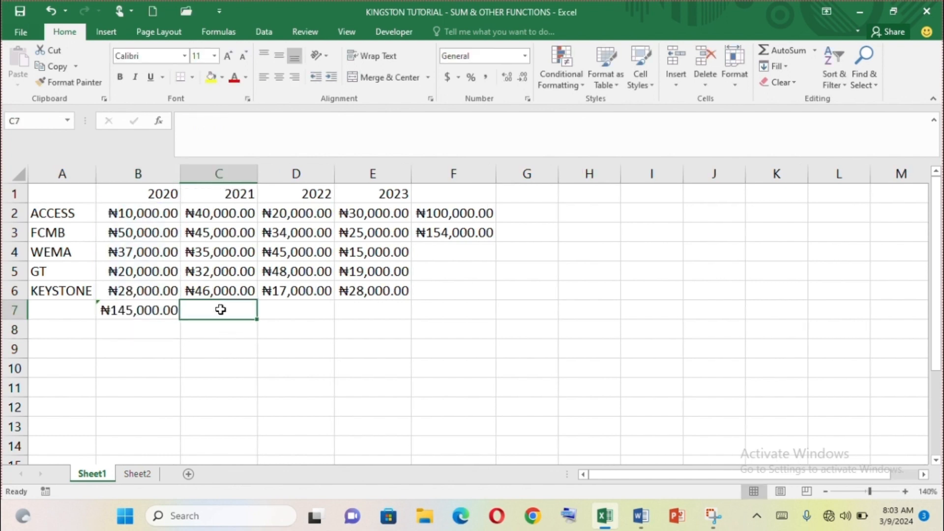
pyautogui.write('=SU')
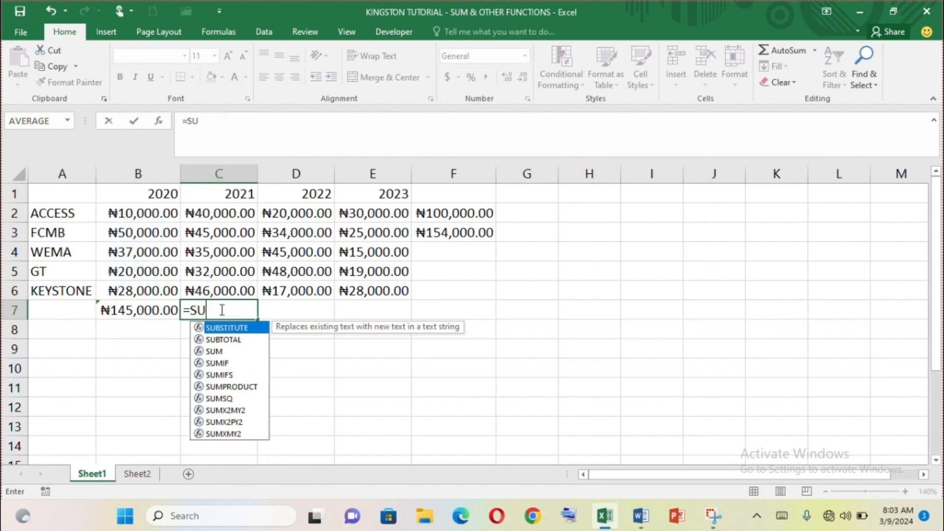
pyautogui.write('M(')
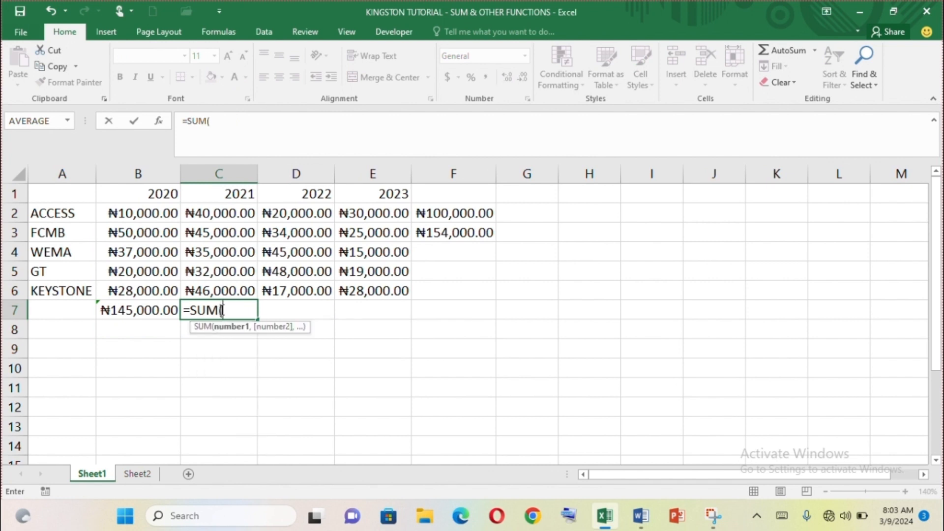
pyautogui.write('C2:')
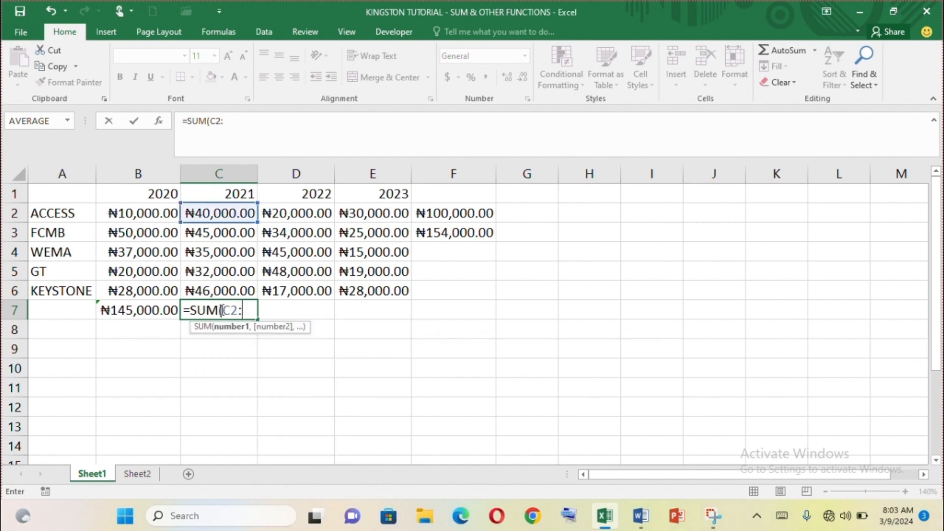
pyautogui.write('C6)')
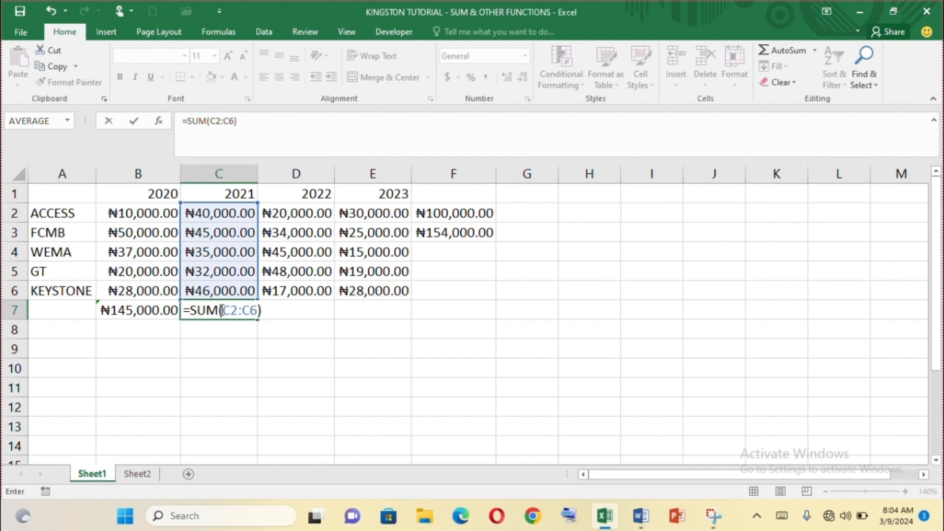
pyautogui.press('Return')
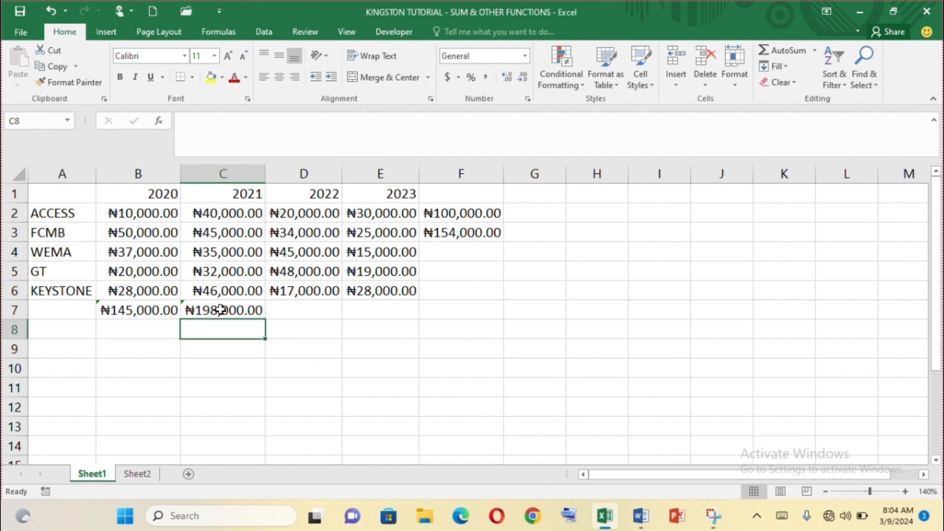
# Total the WEMA row in cell F4 using AutoSum's Sum with the range corrected to B4:E4
pyautogui.click(452, 251)
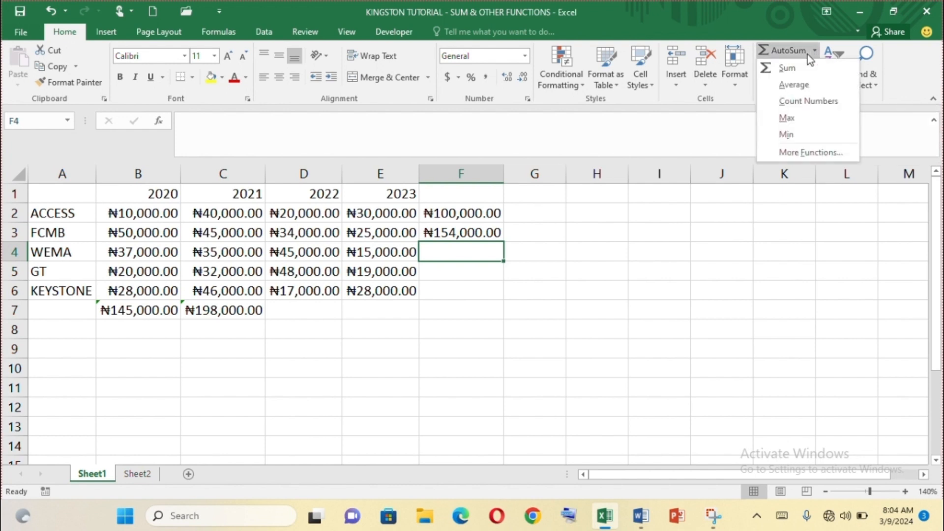
pyautogui.click(787, 68)
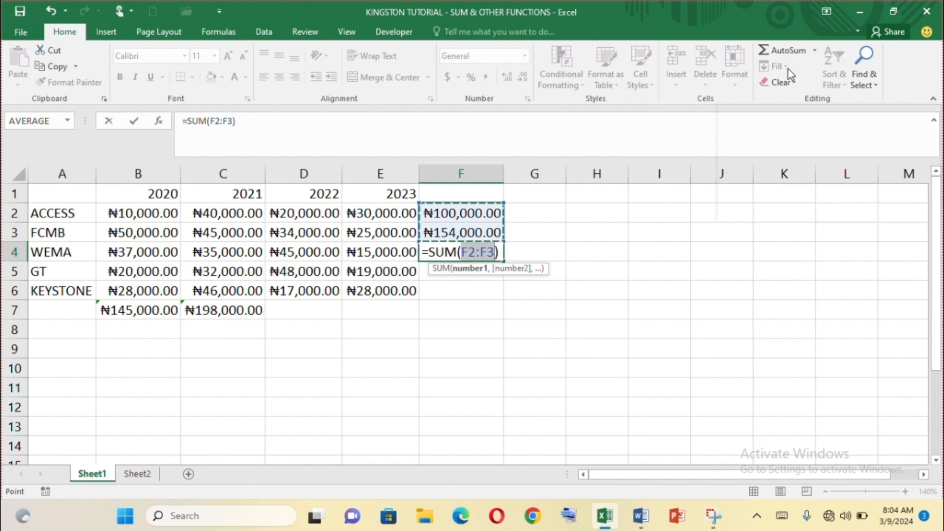
pyautogui.write('B4:')
pyautogui.write('EA')
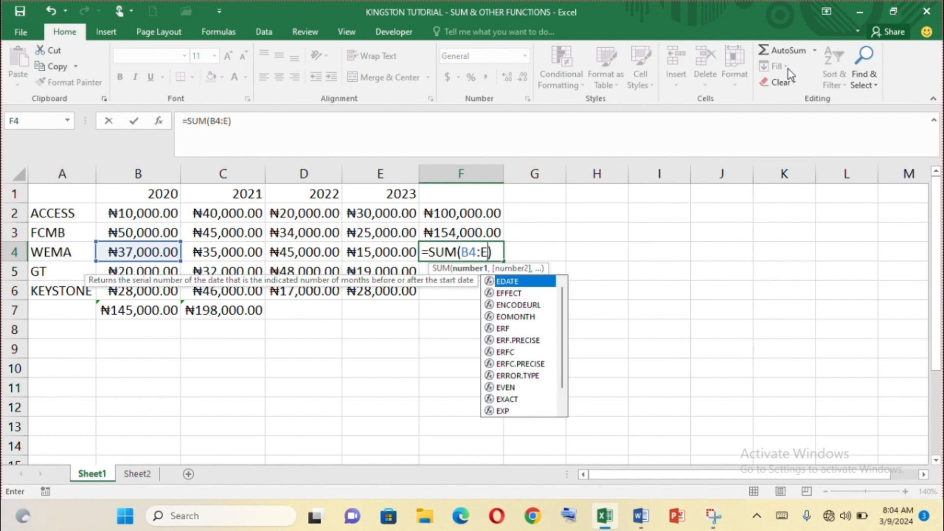
pyautogui.press('BackSpace')
pyautogui.write('4')
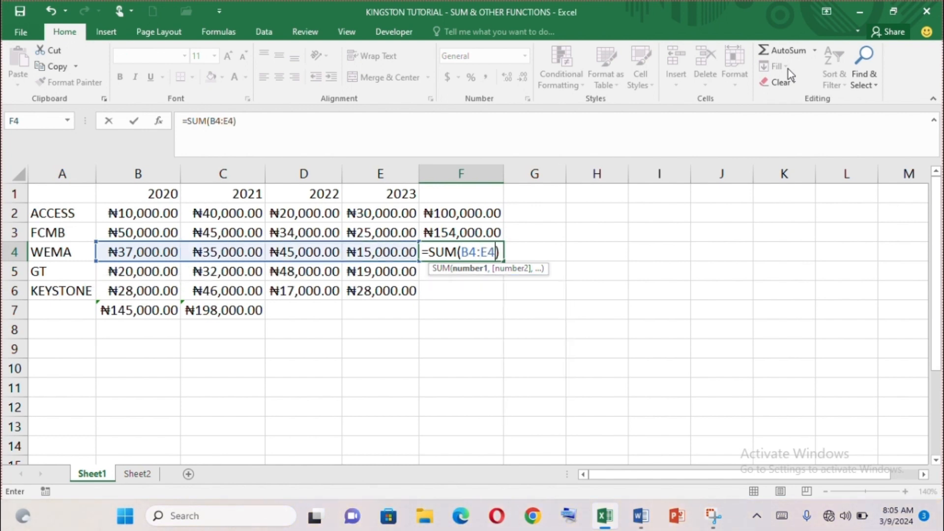
pyautogui.press('Return')
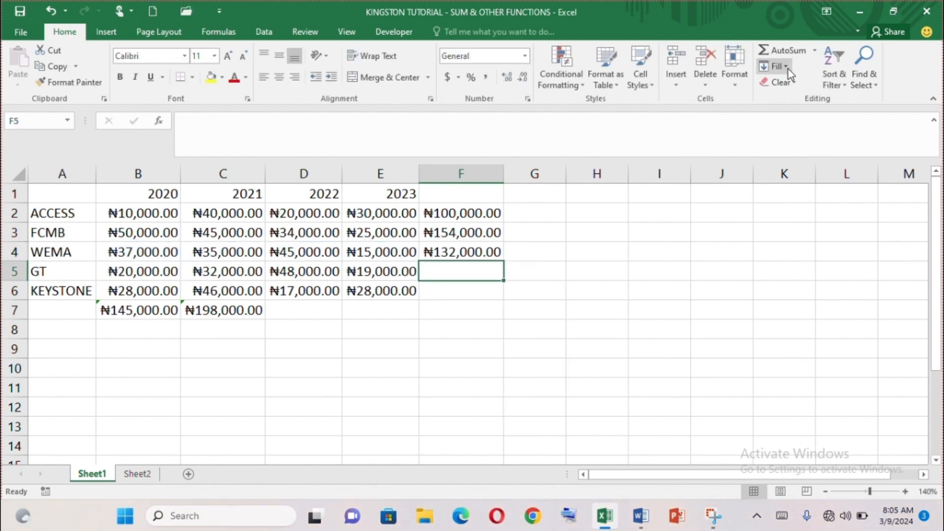
# Total the 2022 column in cell D7 using AutoSum, with the range corrected to D2:D6 to leave out the year header
pyautogui.click(304, 313)
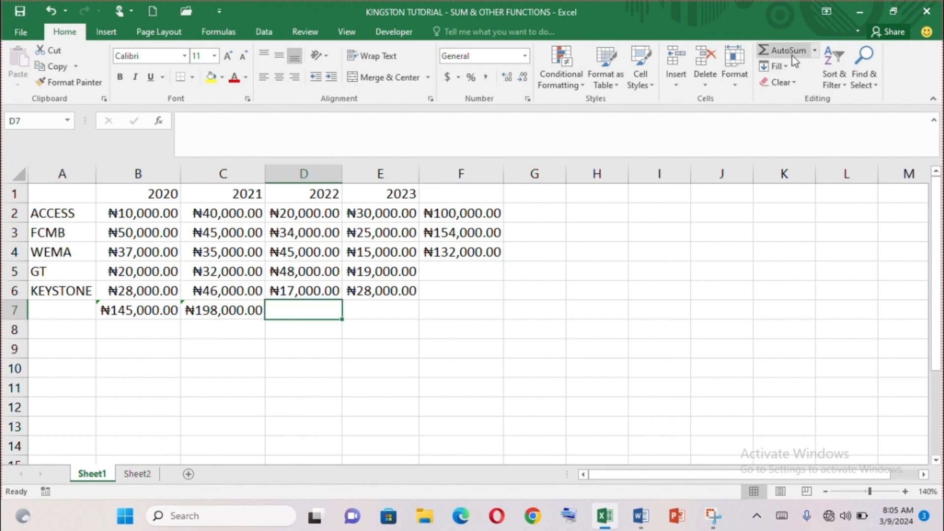
pyautogui.click(786, 53)
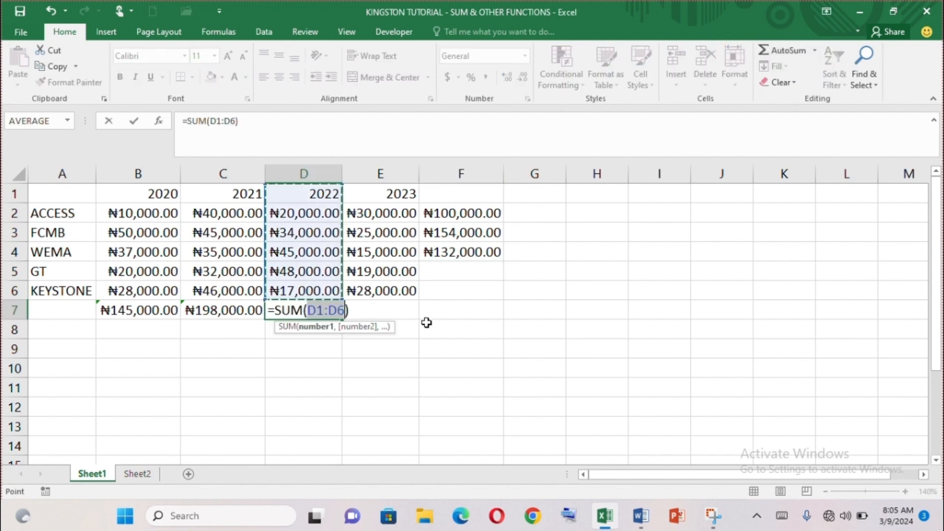
pyautogui.click(321, 310)
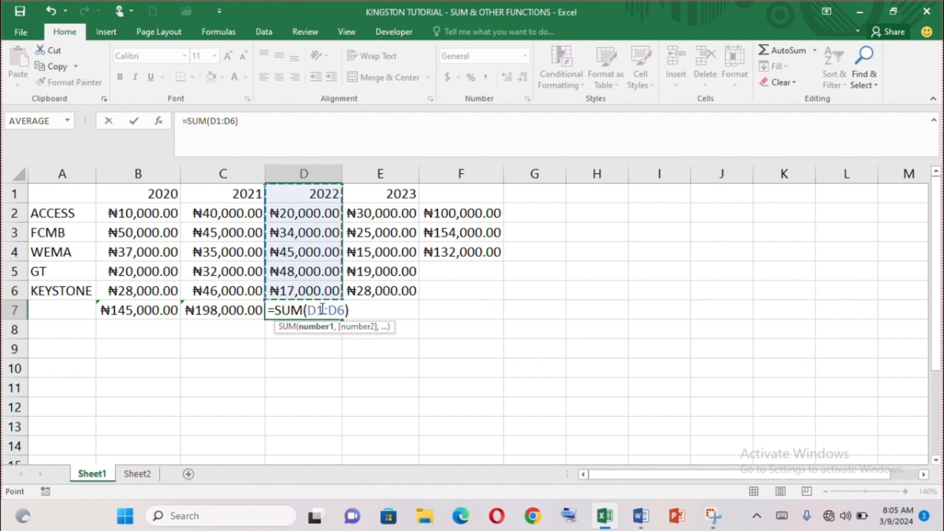
pyautogui.press('BackSpace')
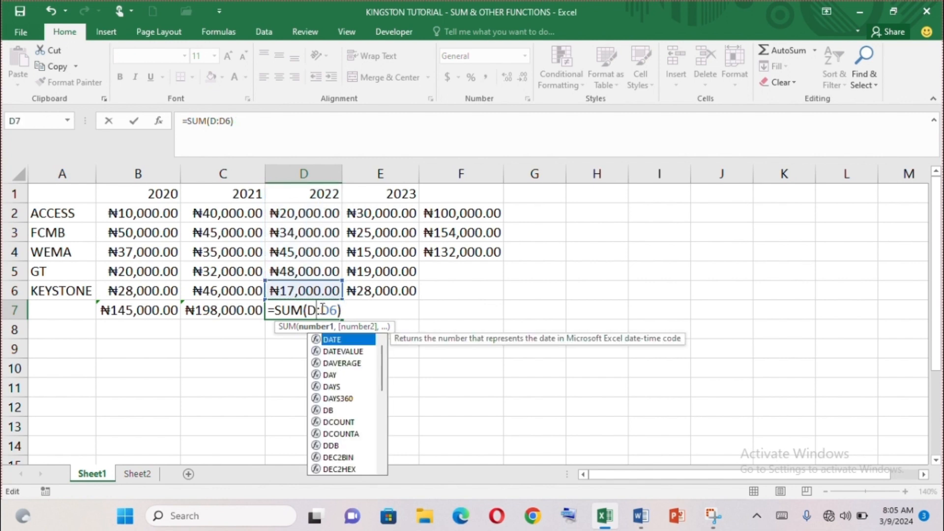
pyautogui.write('2')
pyautogui.press('Return')
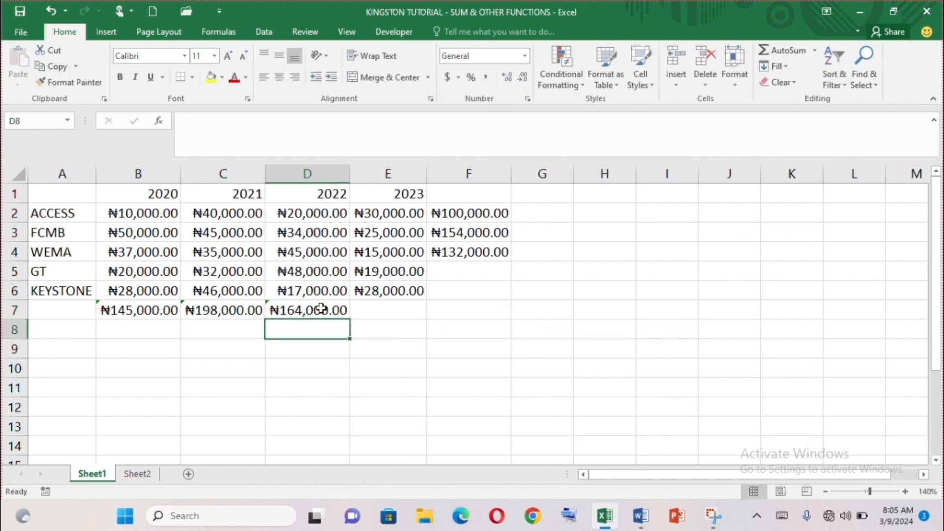
# Fill the WEMA row's total formula from F4 down through F7
pyautogui.click(482, 253)
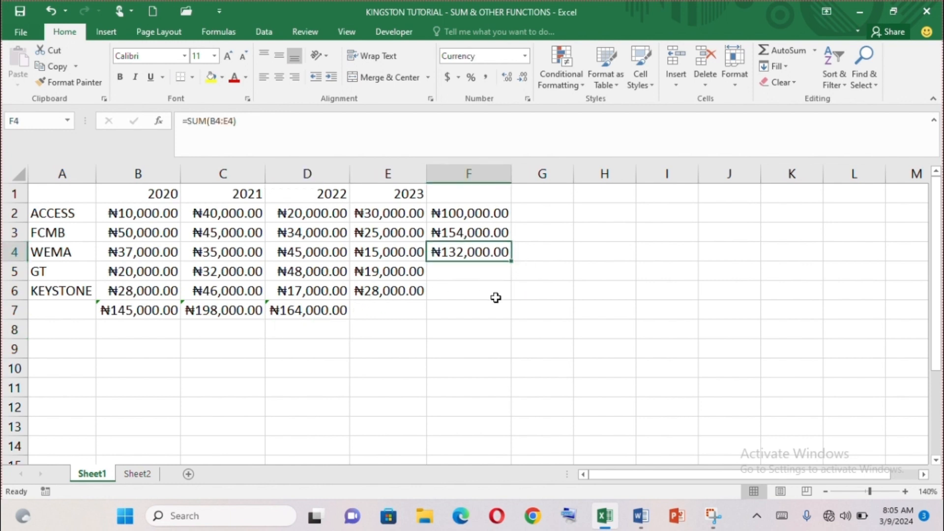
pyautogui.click(474, 277)
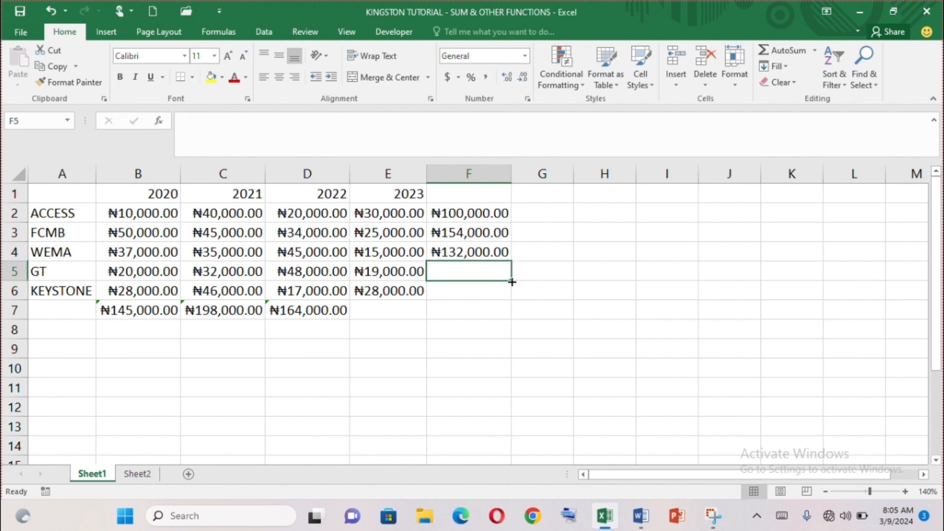
pyautogui.click(470, 250)
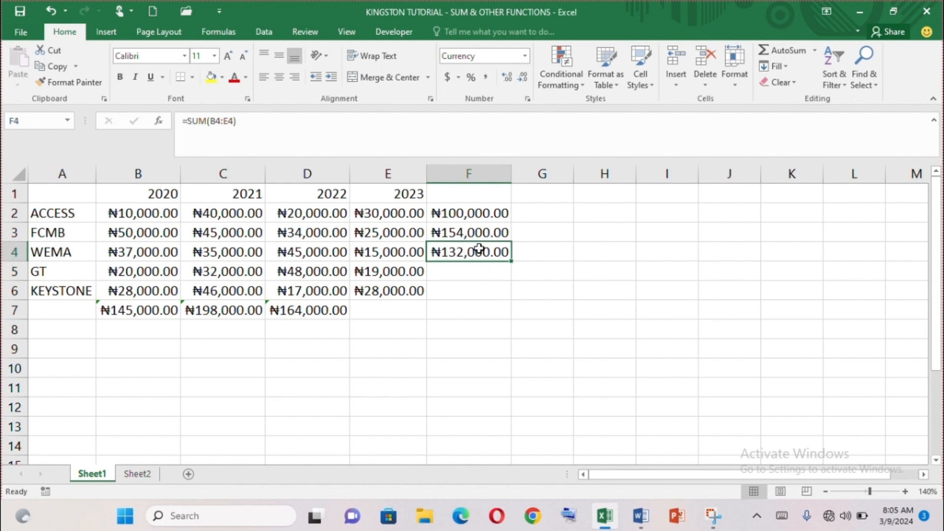
pyautogui.click(512, 260)
pyautogui.moveTo(511, 261); pyautogui.dragTo(510, 316)
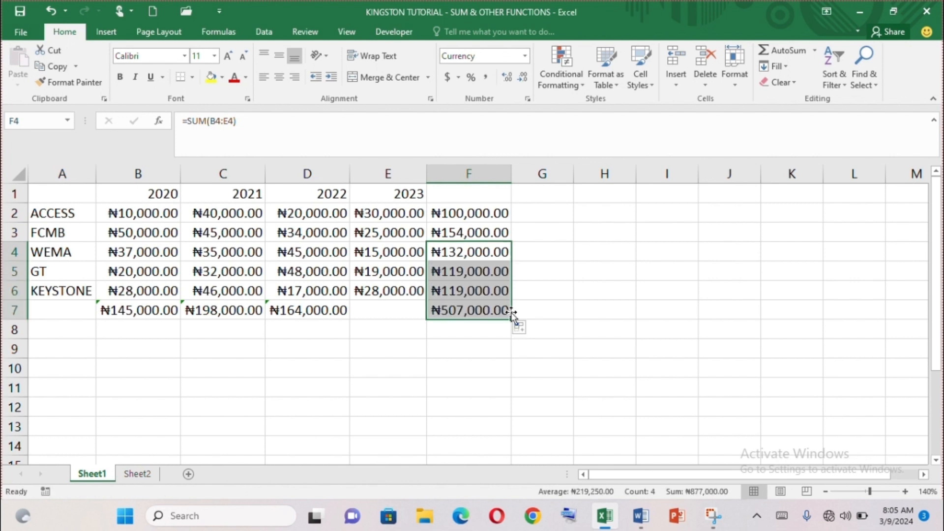
pyautogui.click(459, 338)
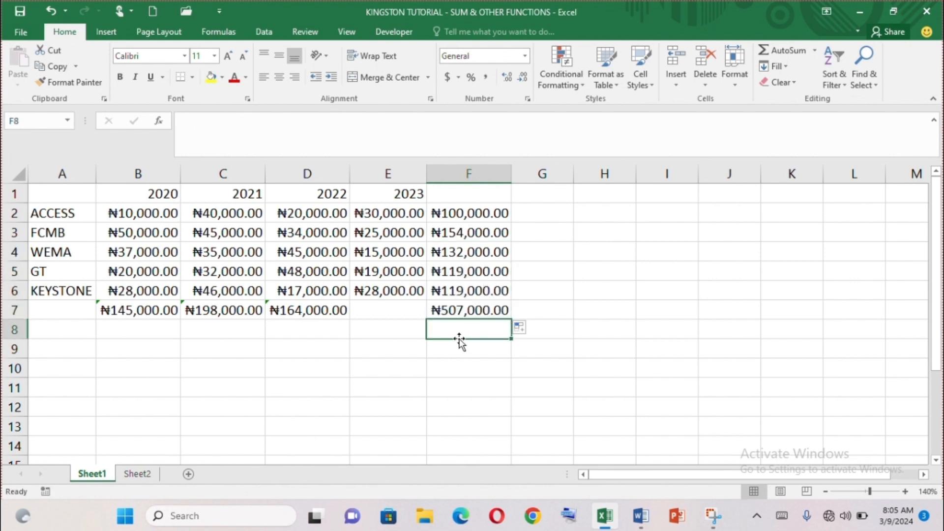
# Fill the 2022 total formula from D7 across to E7 and autofit the width of column E
pyautogui.click(305, 312)
pyautogui.moveTo(350, 320); pyautogui.dragTo(411, 322)
pyautogui.click(502, 341)
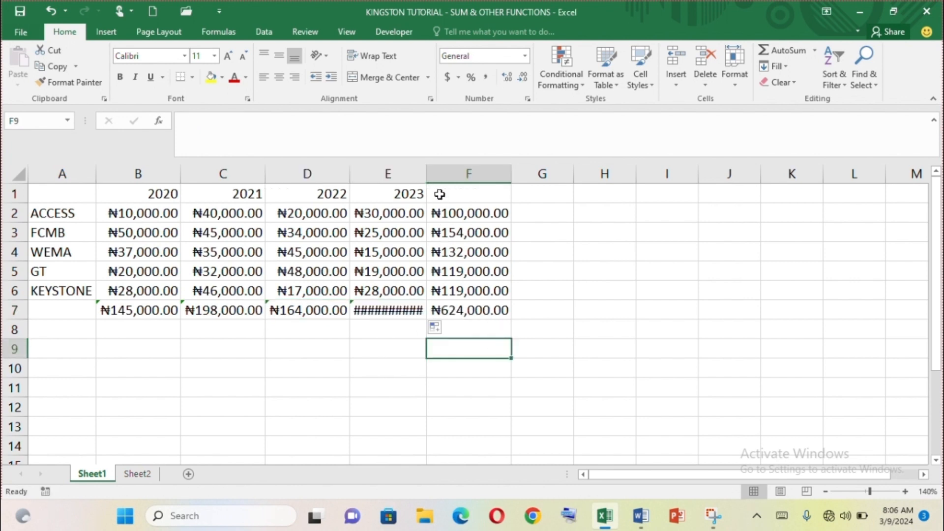
pyautogui.doubleClick(425, 174)
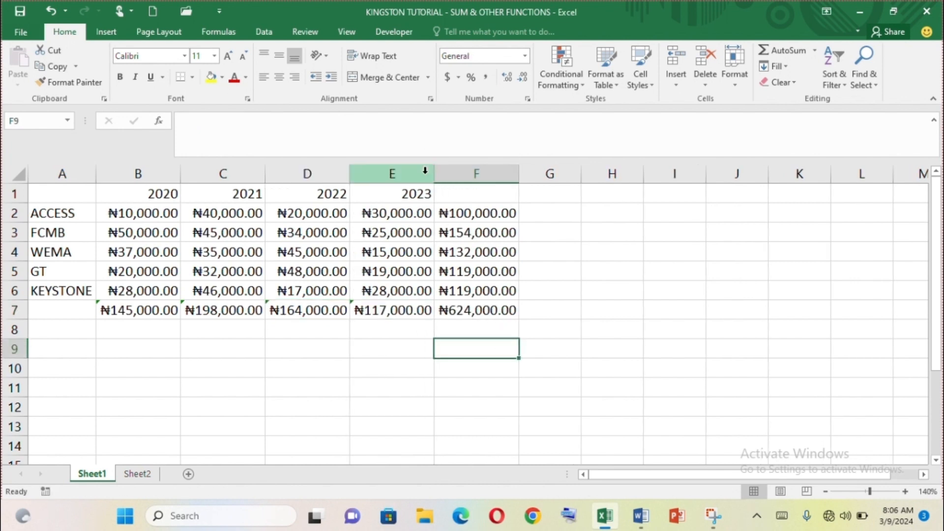
# Examine the formula behind the 2023 total in E7, leaving it as =SUM(E2:E6)
pyautogui.click(375, 308)
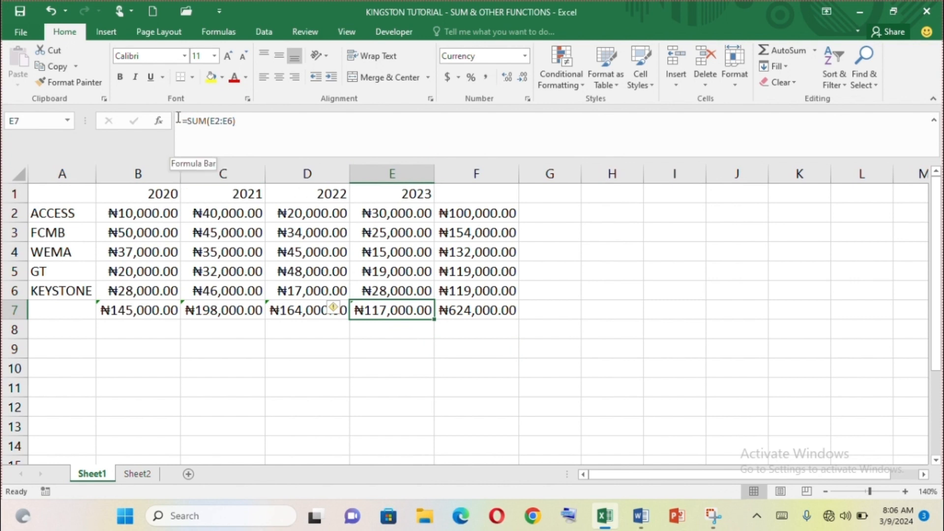
pyautogui.moveTo(182, 121); pyautogui.dragTo(237, 121)
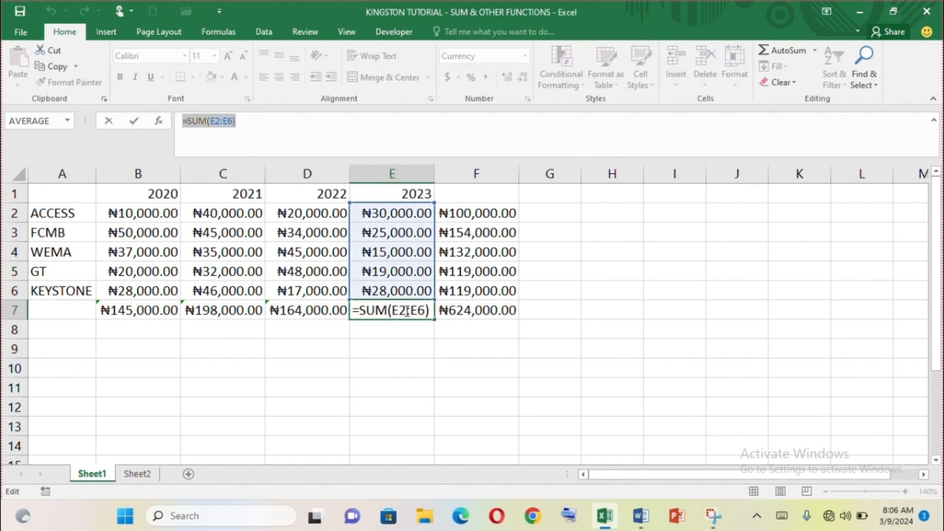
pyautogui.write('=')
pyautogui.click(484, 310)
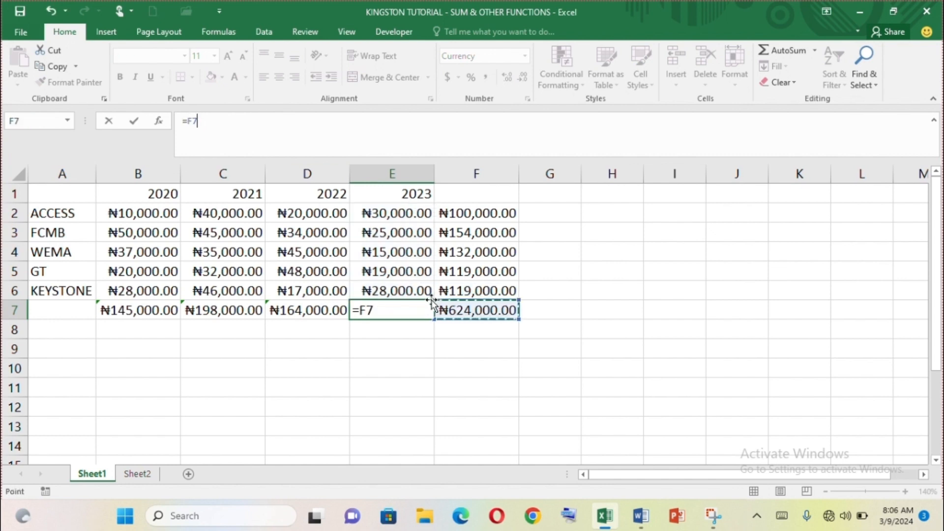
pyautogui.hotkey('ctrl', 'z')
pyautogui.press('Return')
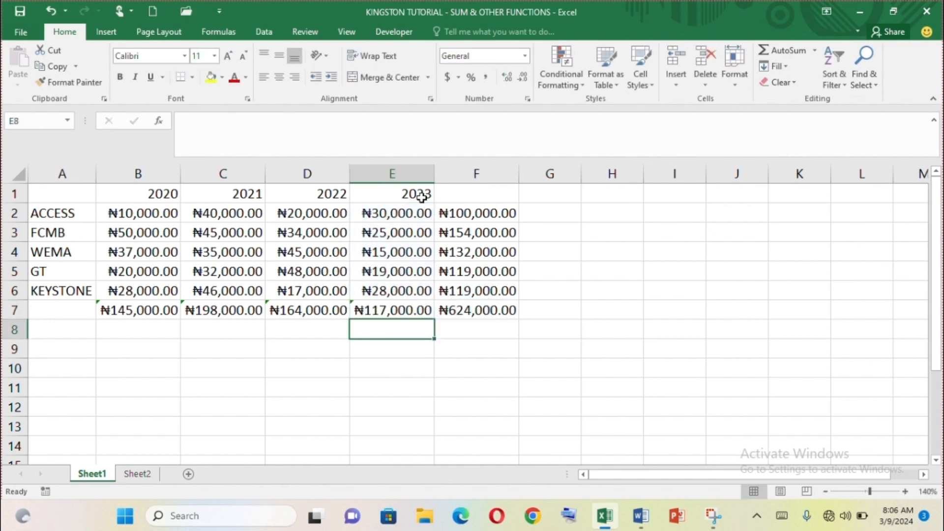
# Examine the grand total formula in F7 and the column totals in row 7 it adds up, leaving it as =SUM(B7:E7)
pyautogui.click(480, 310)
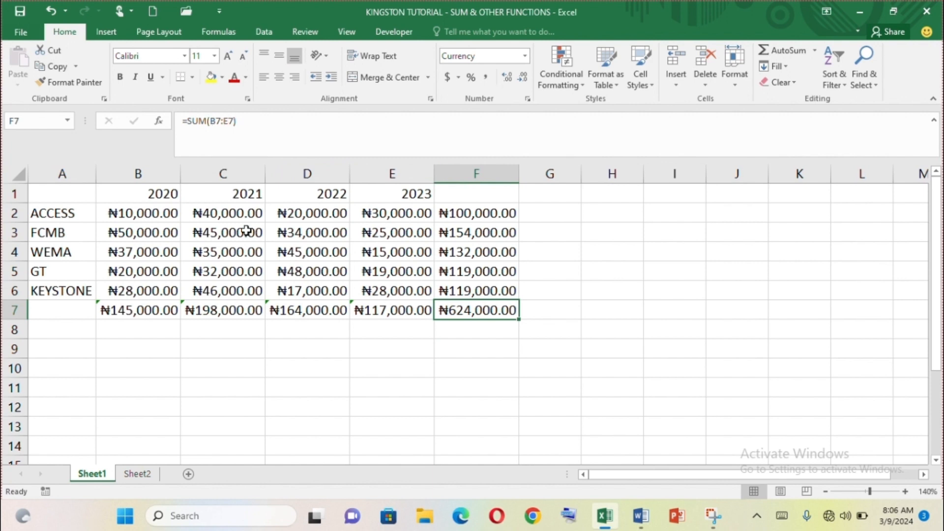
pyautogui.click(137, 308)
pyautogui.click(325, 310)
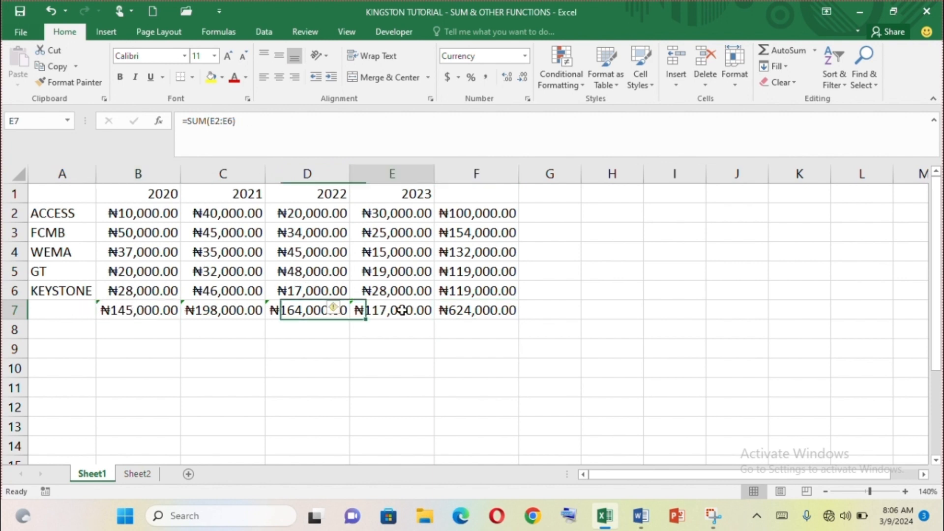
pyautogui.click(396, 310)
pyautogui.doubleClick(475, 310)
pyautogui.click(539, 364)
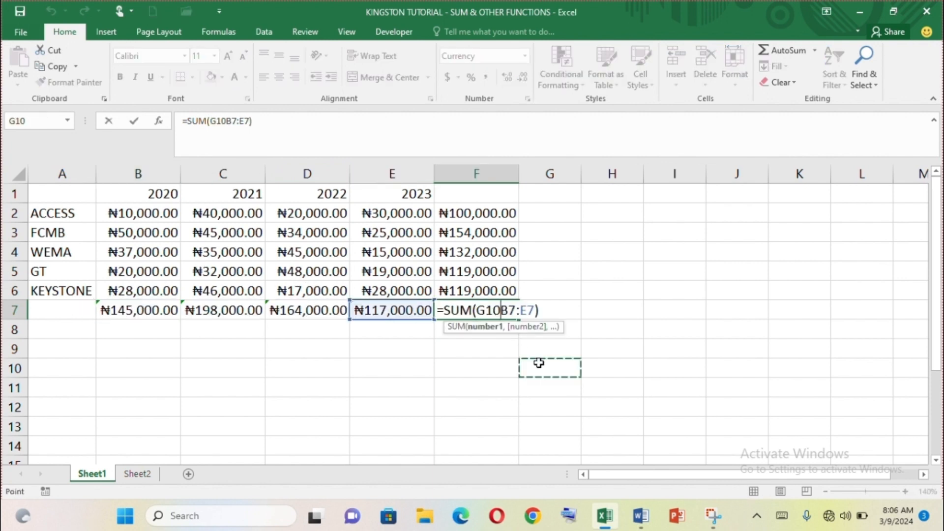
pyautogui.hotkey('ctrl', 'z')
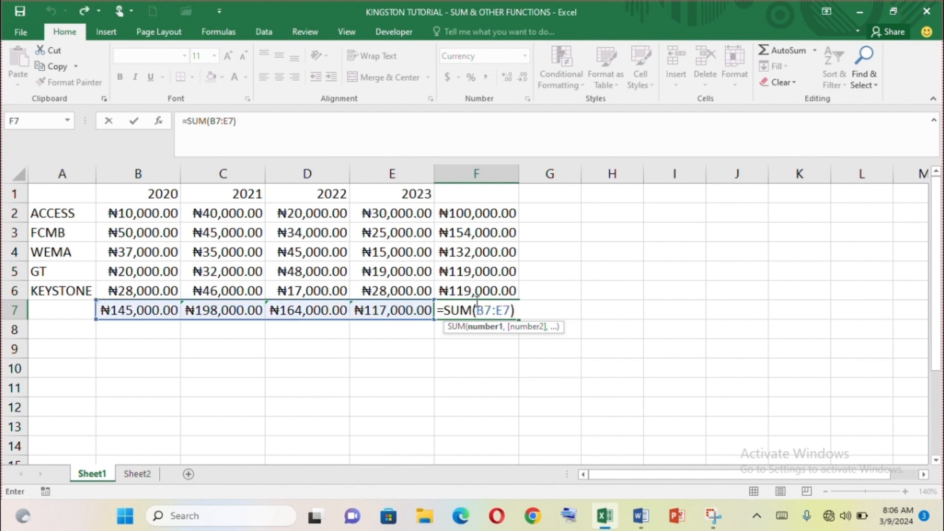
pyautogui.press('Return')
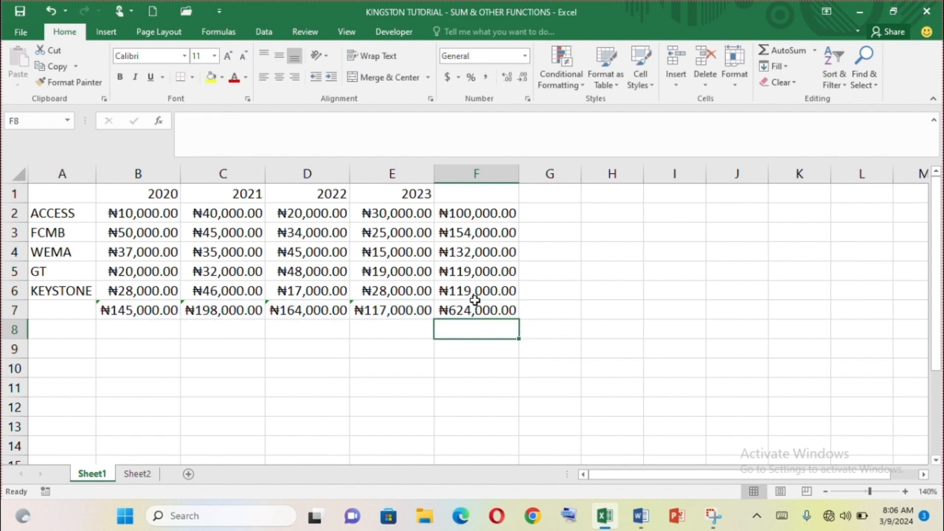